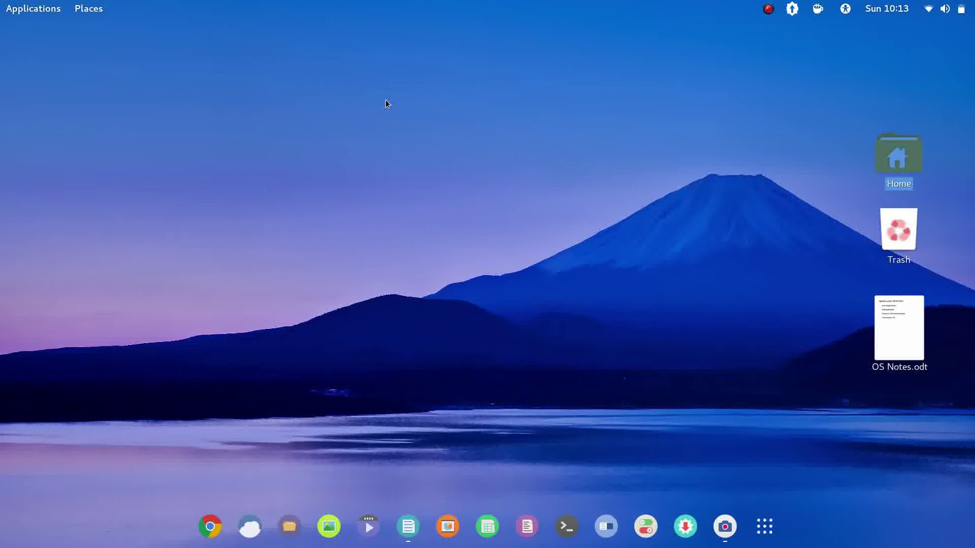
- Bring the intro music window forward, then open the OS Notes document and close it
mouse_move(2, 1)
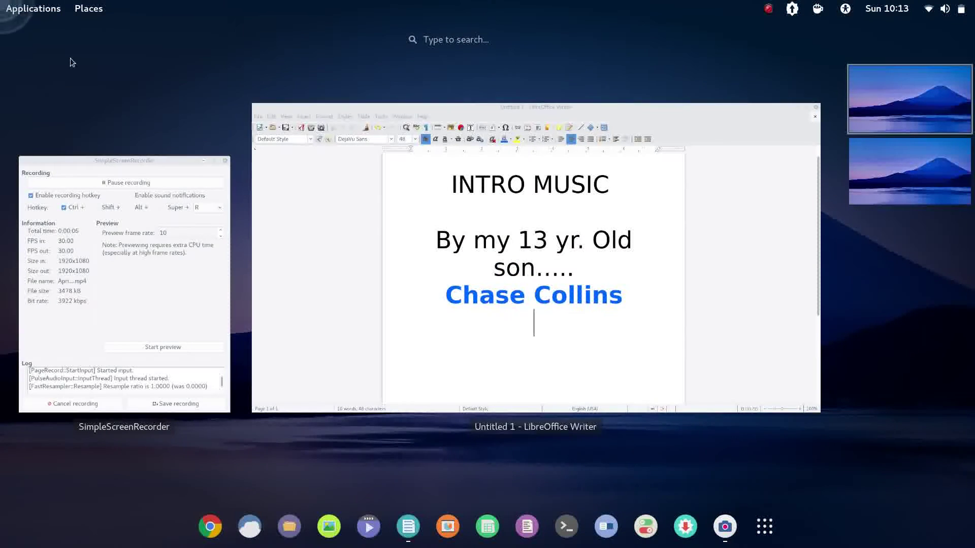
left_click(404, 236)
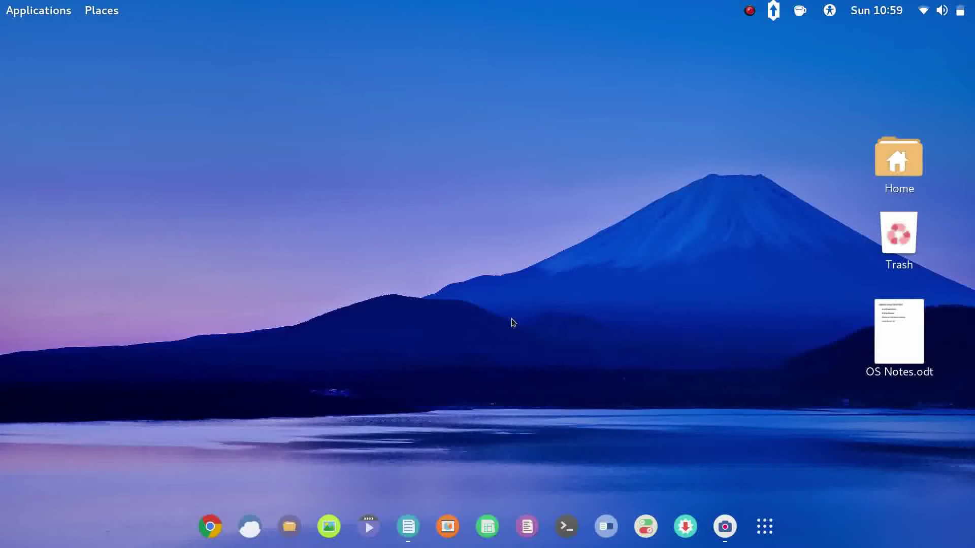
left_click(415, 518)
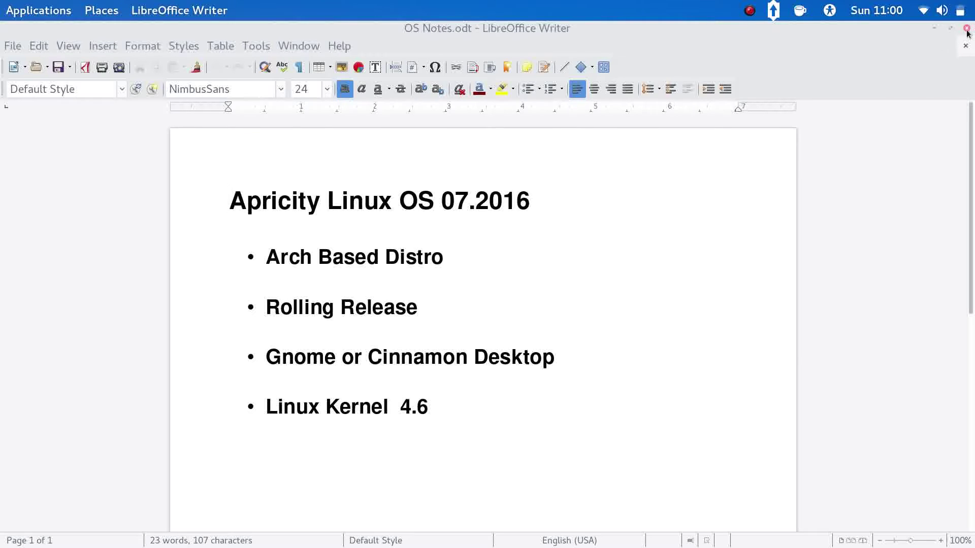
left_click(967, 28)
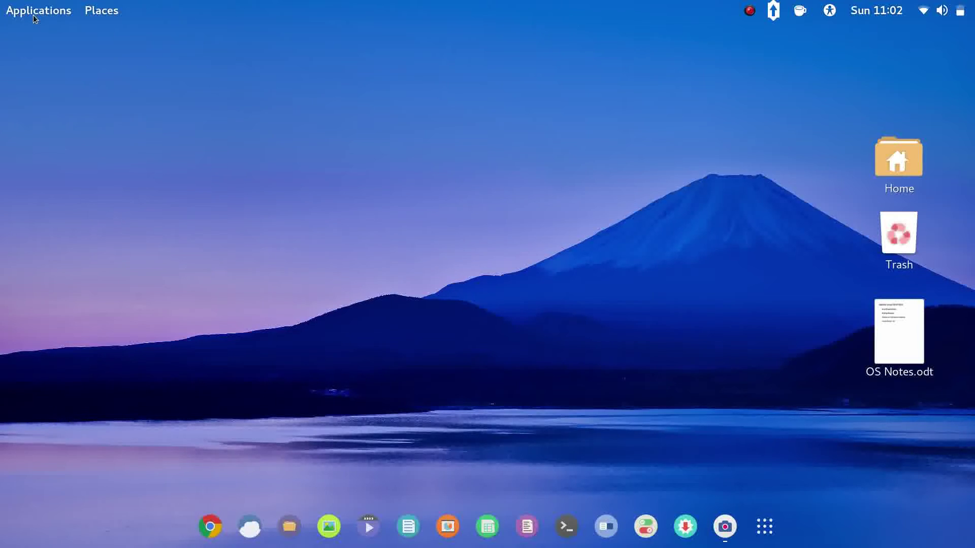
- Open the Applications menu on the Education category, then close, reopen and close it again
left_click(35, 15)
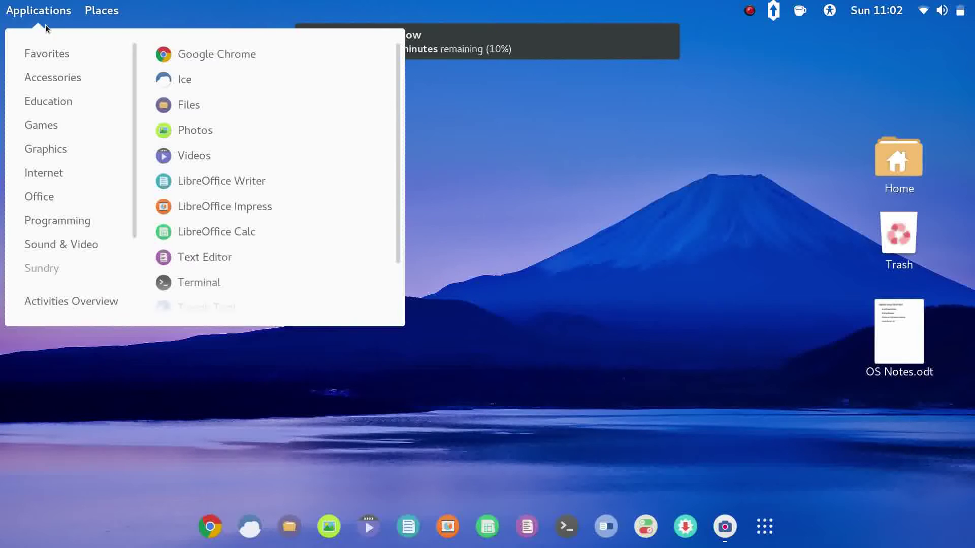
mouse_move(133, 101)
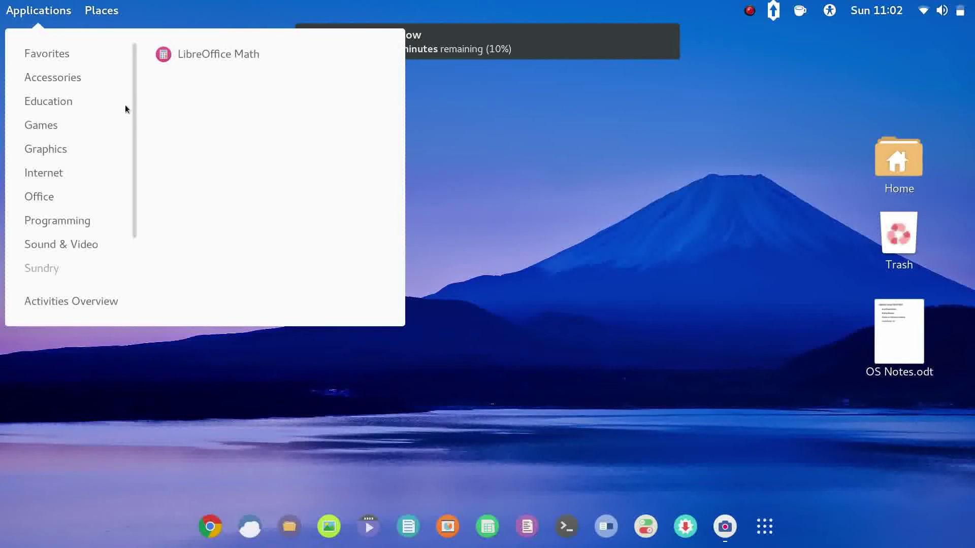
left_click(511, 236)
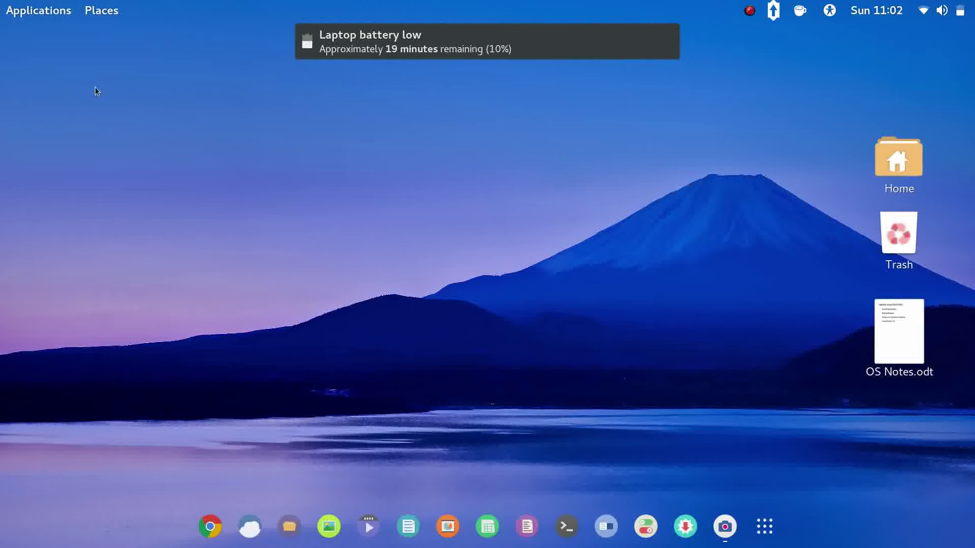
left_click(26, 16)
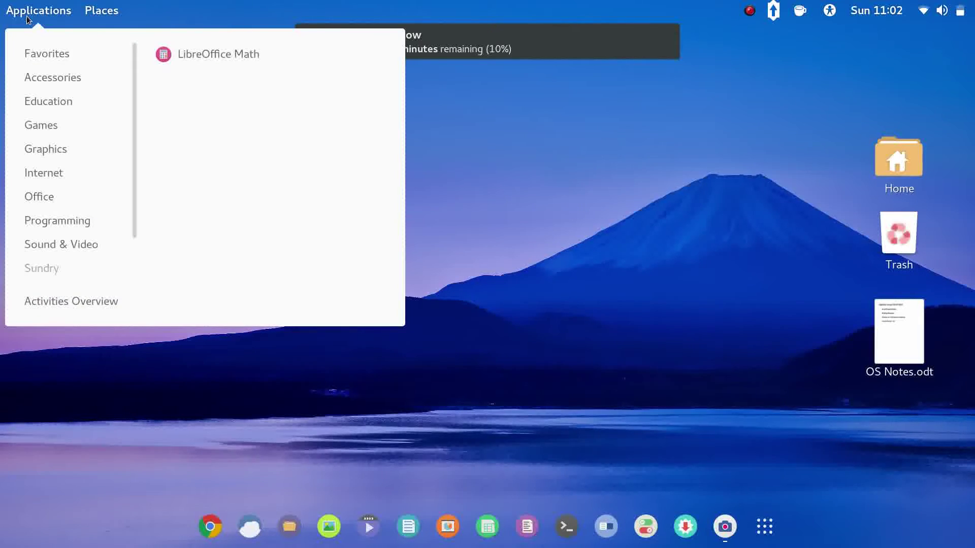
left_click(26, 16)
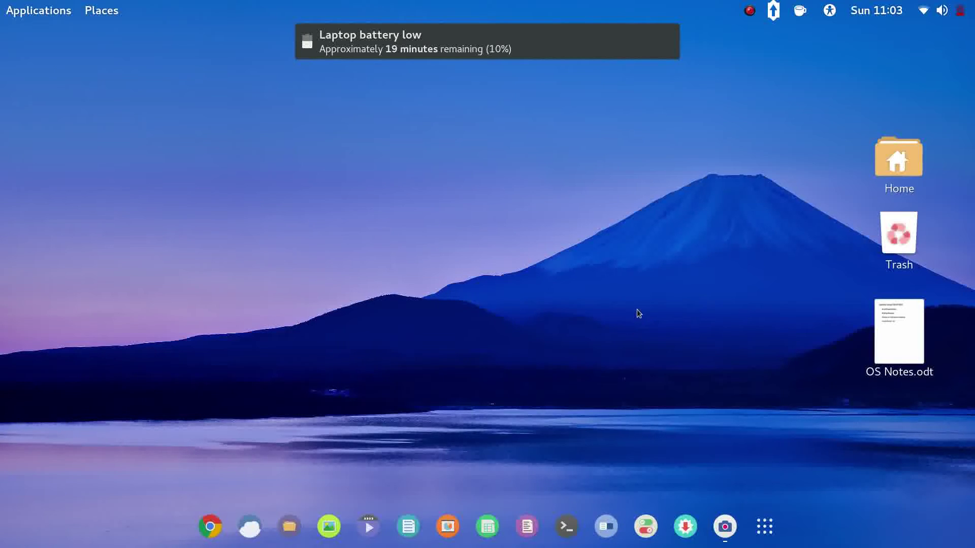
- Reopen Applications and browse Graphics, Internet and Office to list Calendar and LibreOffice apps
left_click(34, 17)
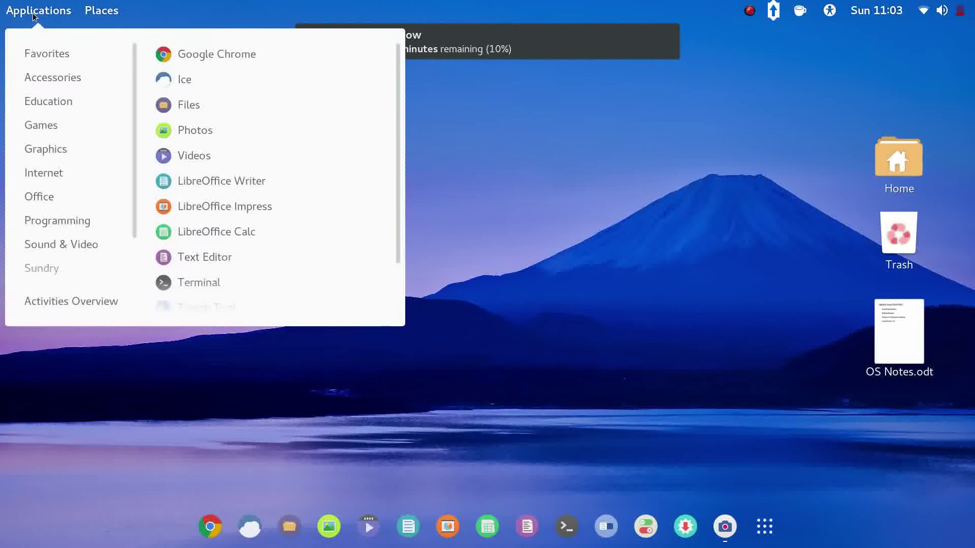
mouse_move(135, 76)
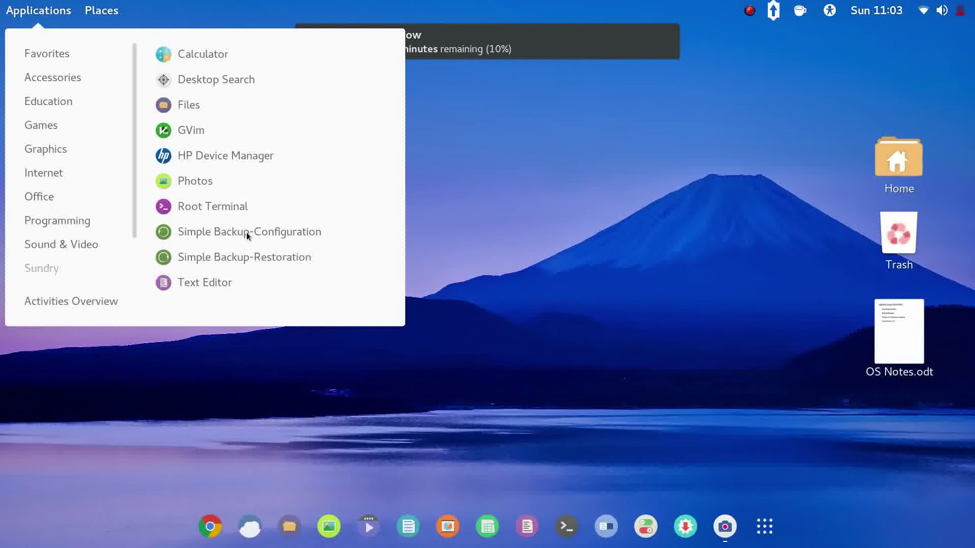
mouse_move(63, 99)
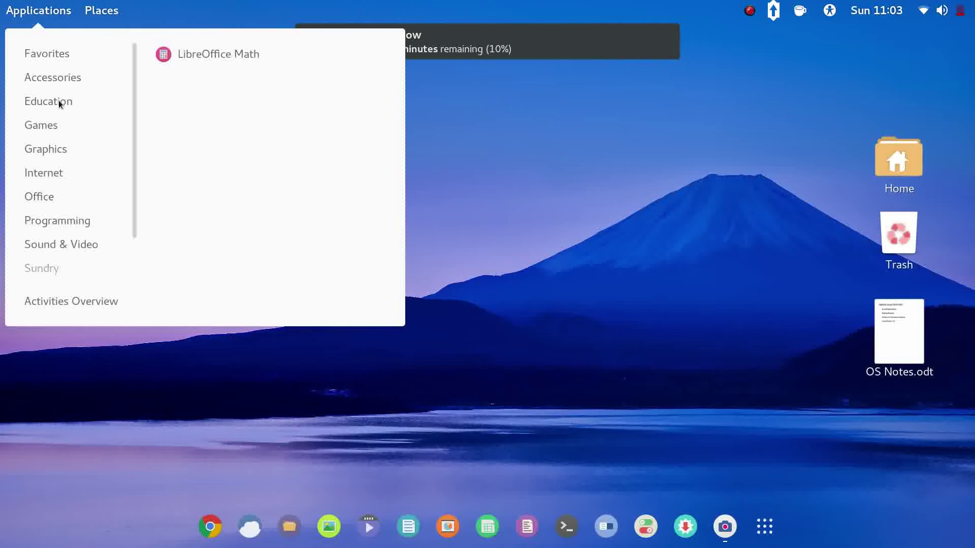
mouse_move(50, 129)
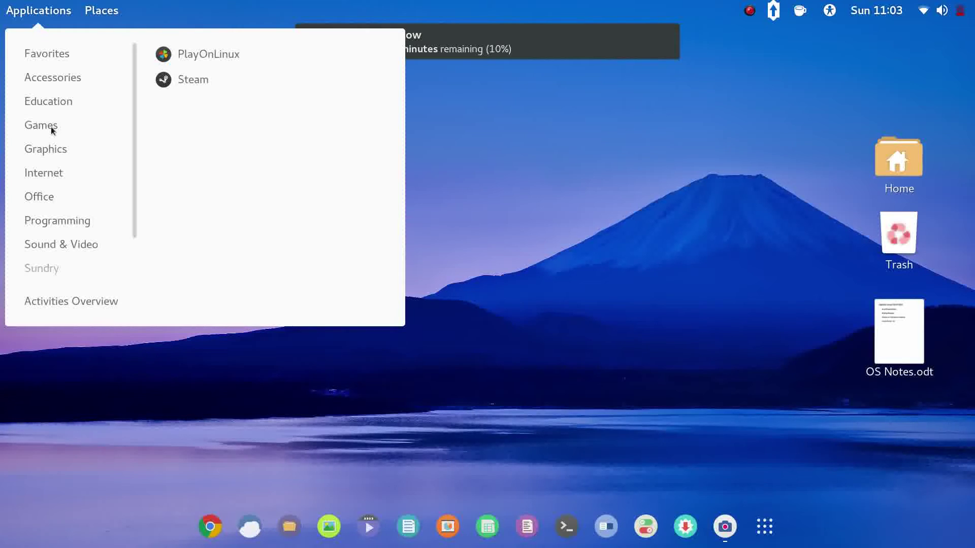
left_click(57, 147)
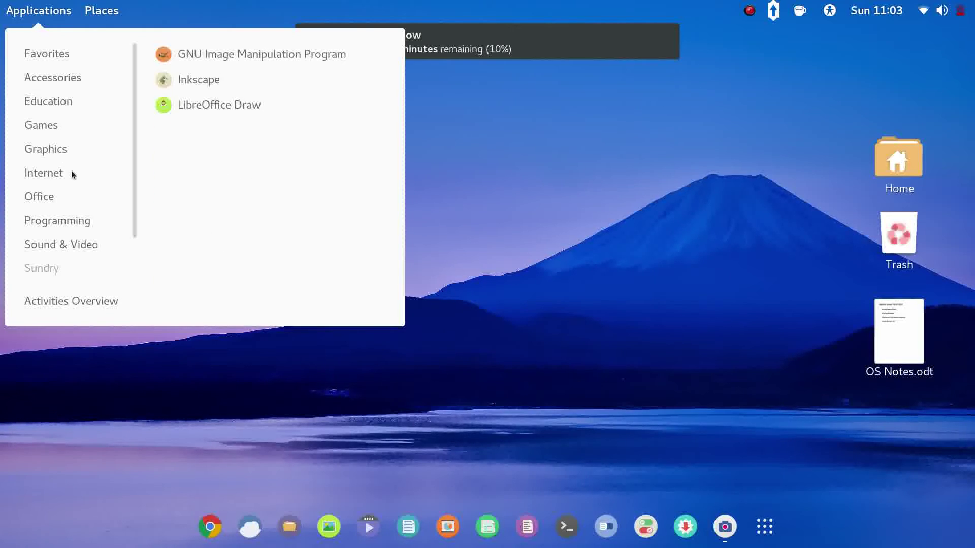
left_click(54, 175)
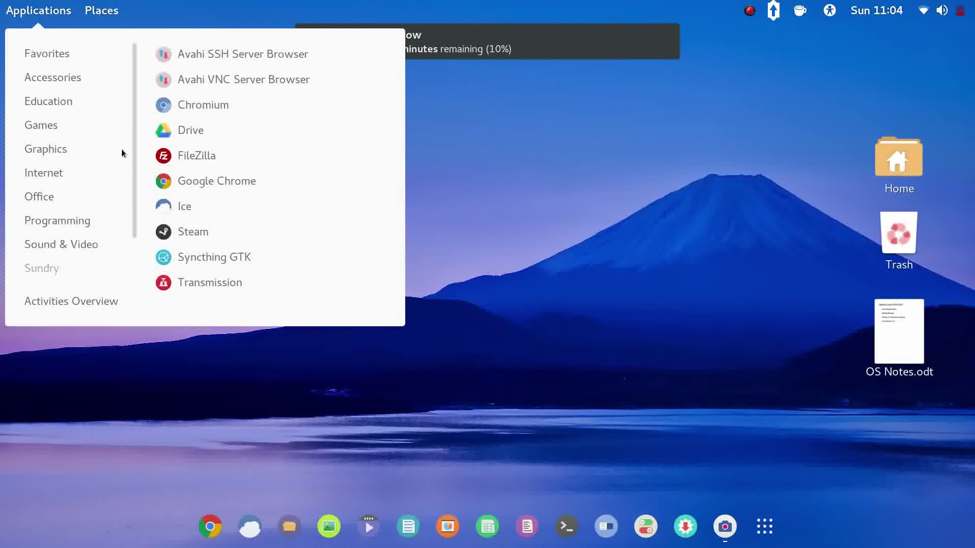
mouse_move(107, 197)
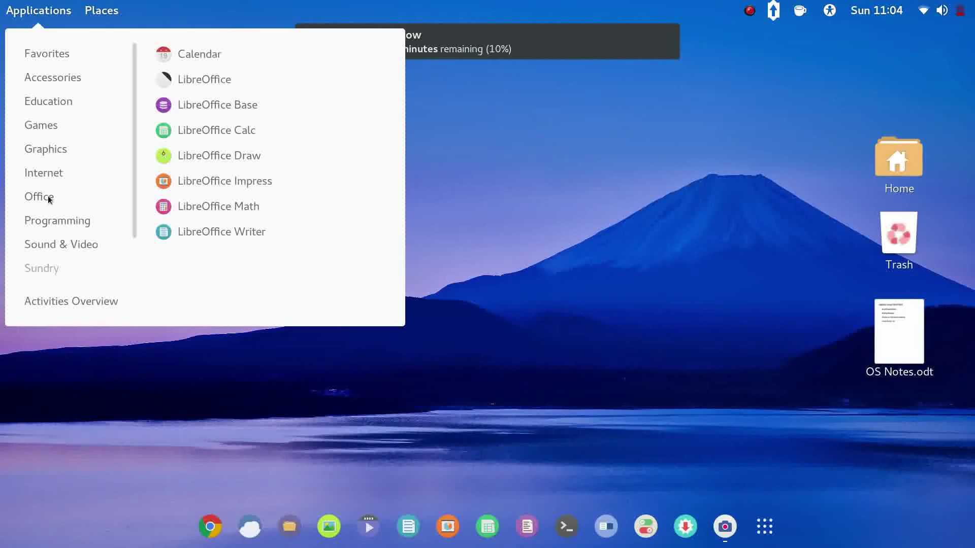
- Browse Programming, Sound & Video and Sundry, show Activities Overview, then reopen Applications
mouse_move(60, 226)
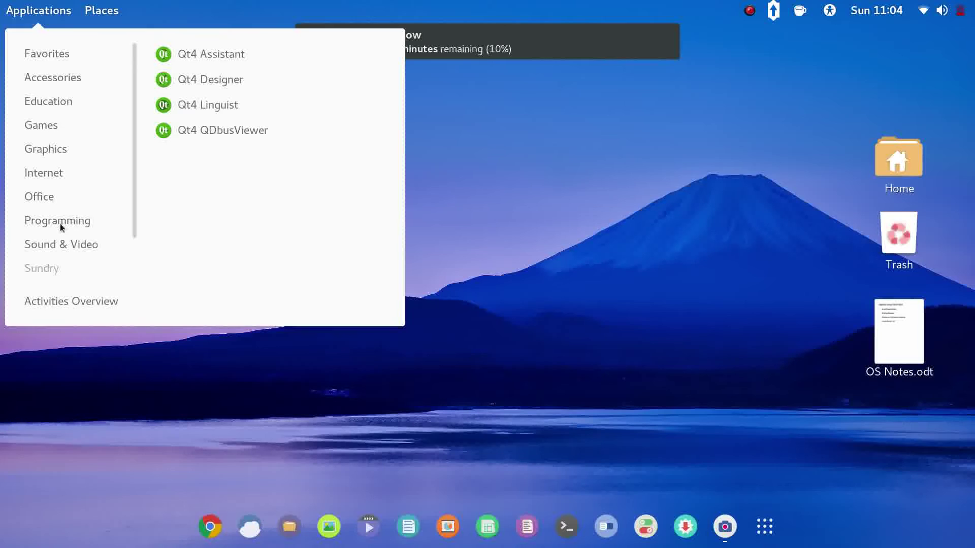
mouse_move(76, 249)
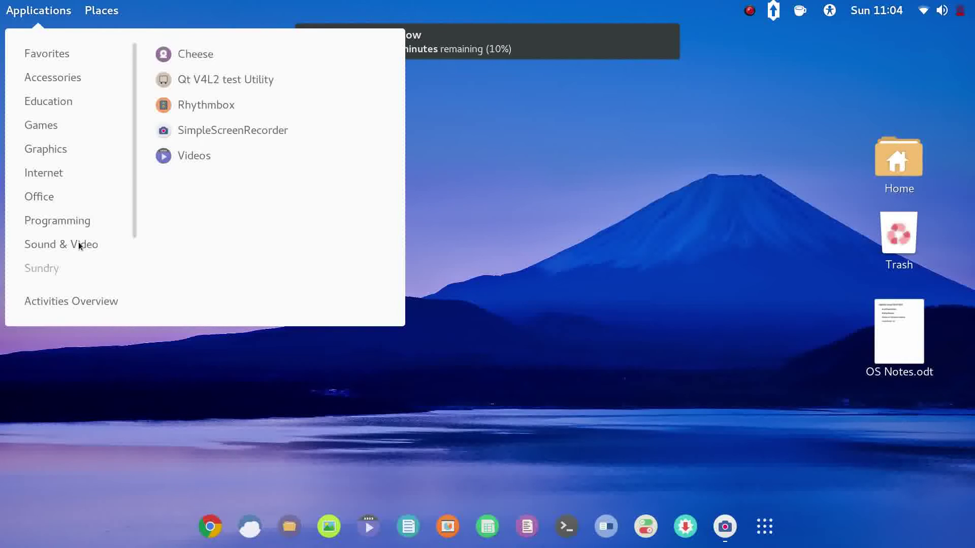
mouse_move(44, 269)
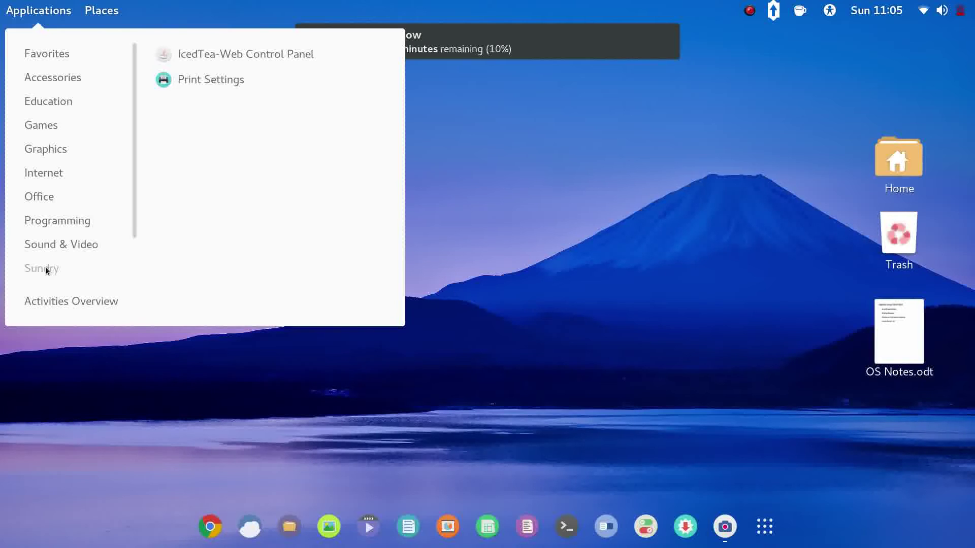
left_click(58, 299)
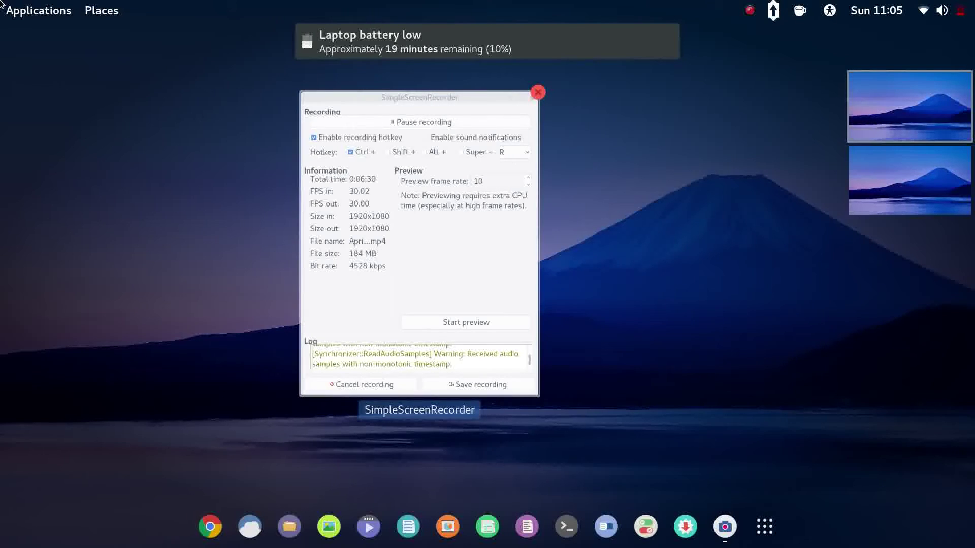
left_click(20, 17)
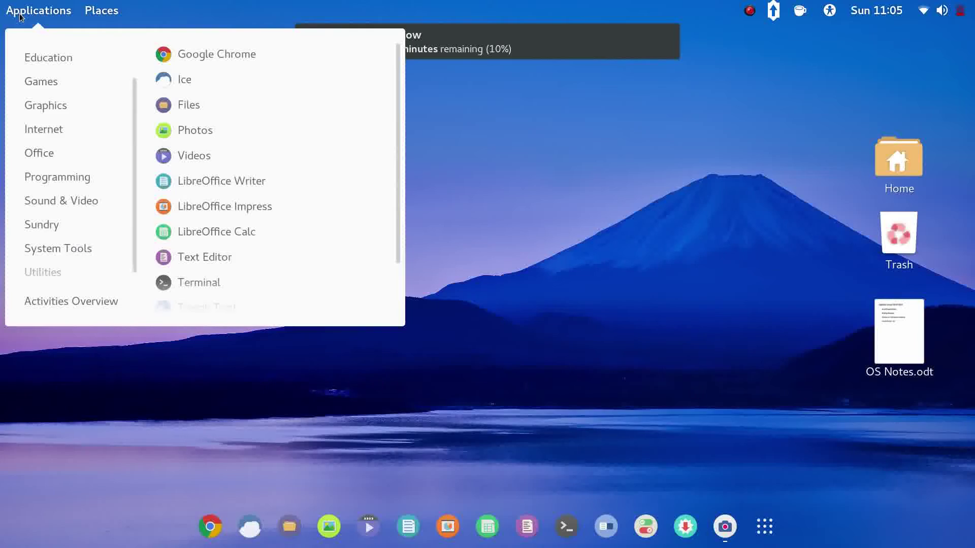
- Close the Applications menu and briefly view the Places list of home folders
left_click(739, 336)
left_click(107, 13)
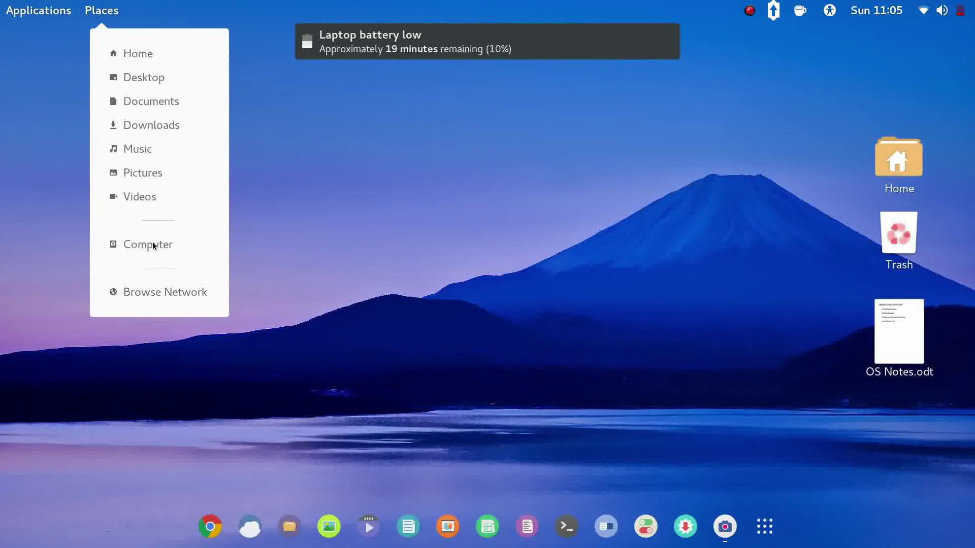
left_click(431, 248)
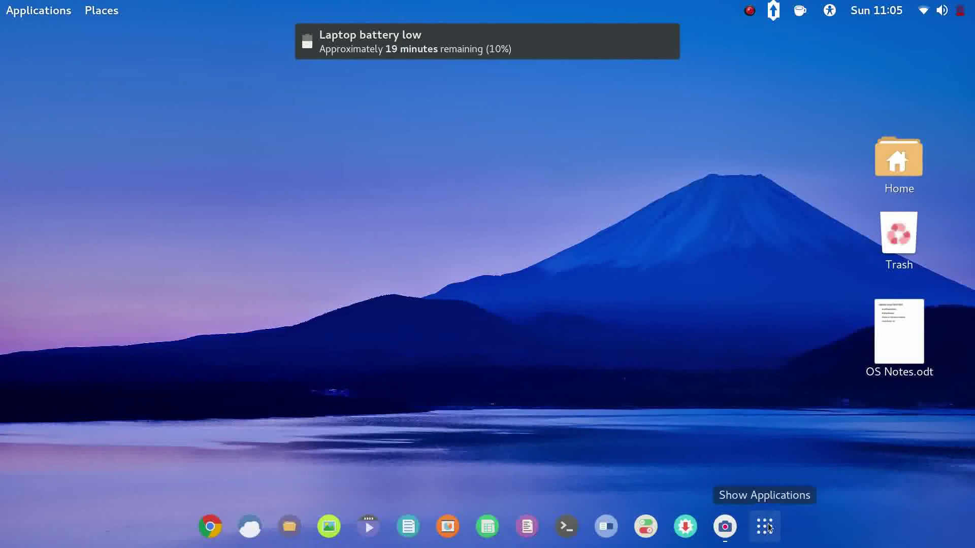
- Reopen Applications, scroll through it, switch to Places, then close everything back to the desktop
left_click(37, 11)
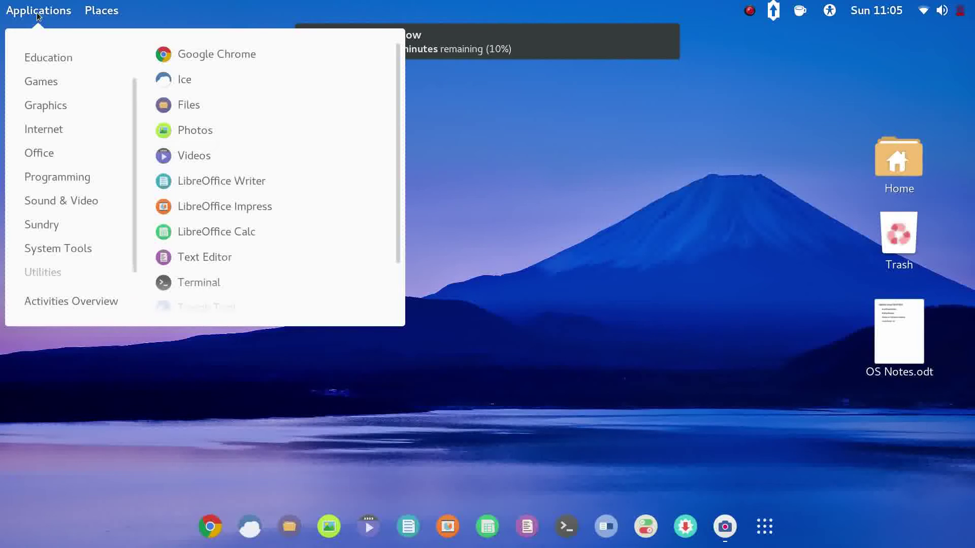
scroll(269, 114, "down", 3)
scroll(269, 113, "up", 3)
mouse_move(101, 15)
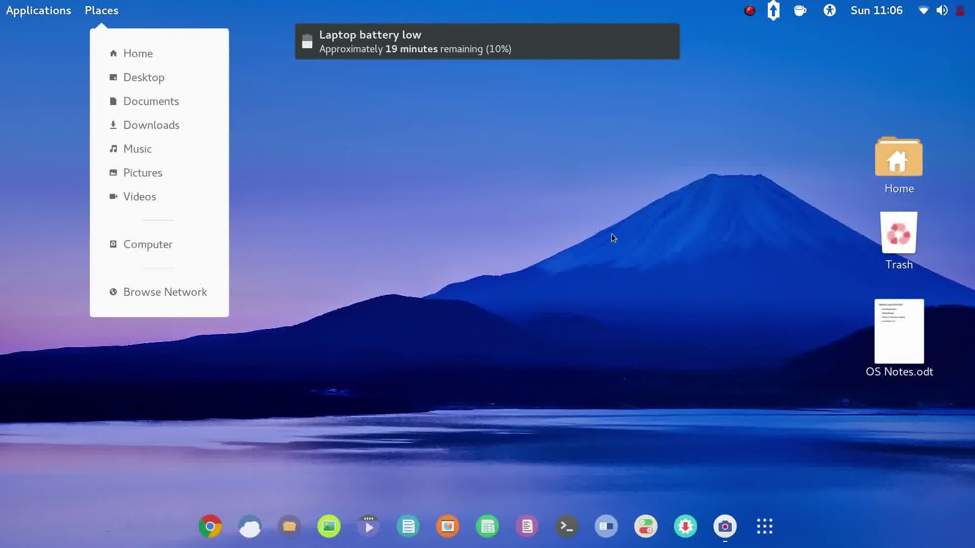
left_click(522, 204)
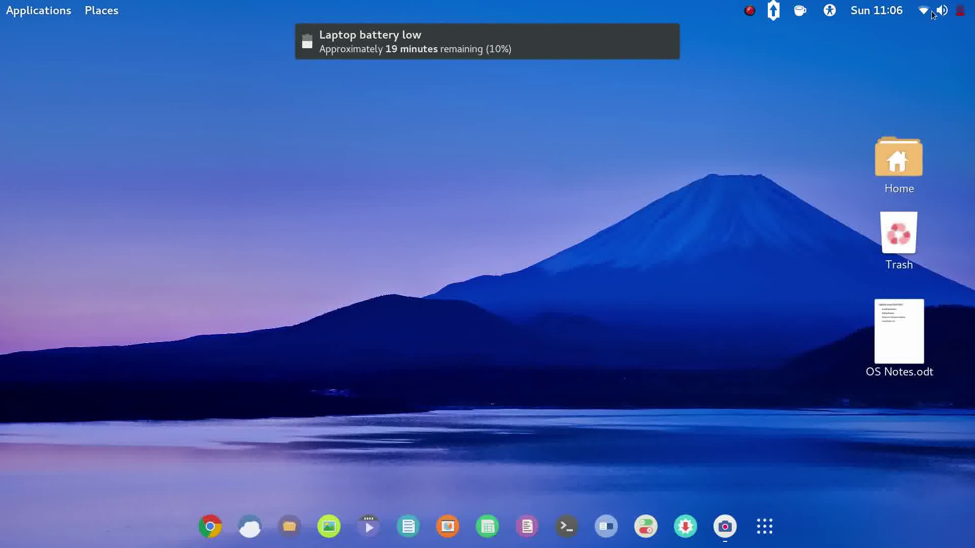
left_click(960, 11)
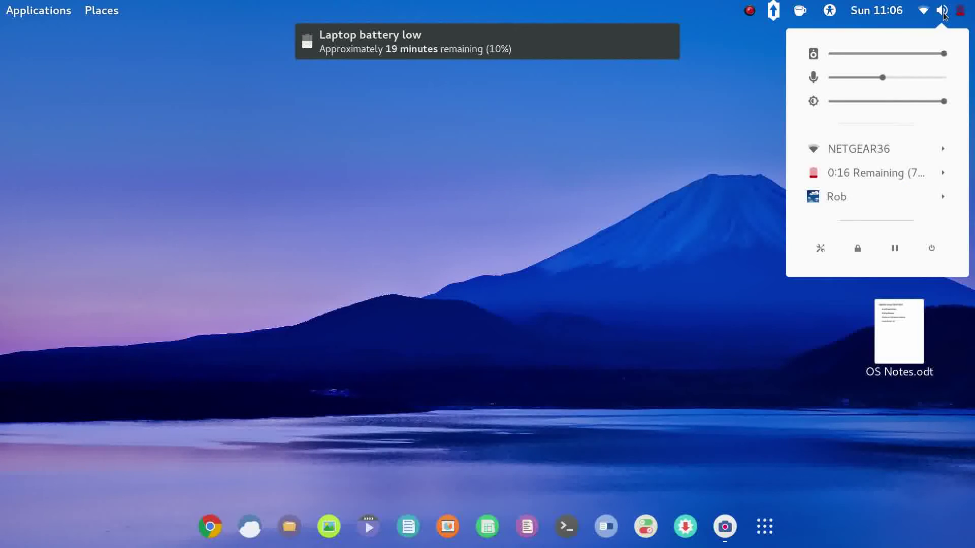
left_click(945, 14)
left_click(944, 15)
left_click(924, 11)
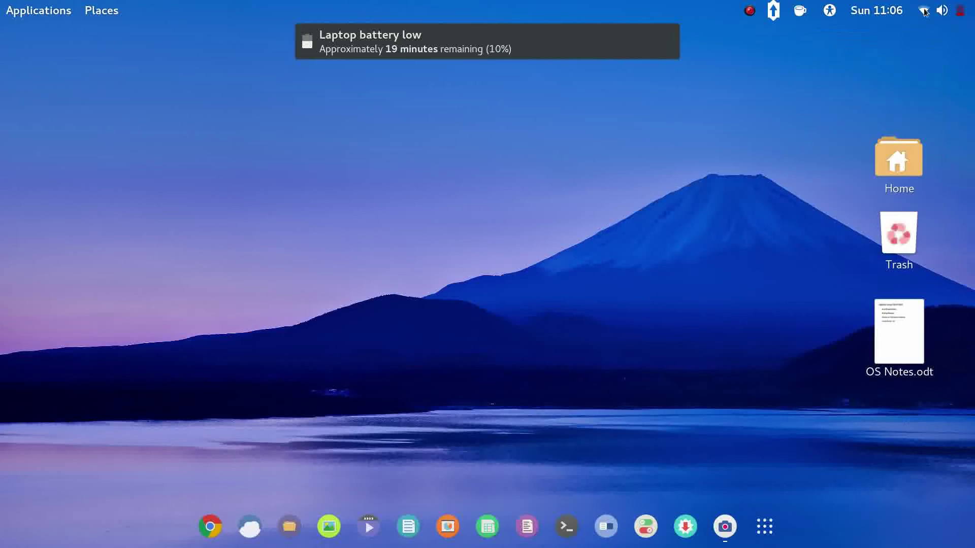
left_click(924, 11)
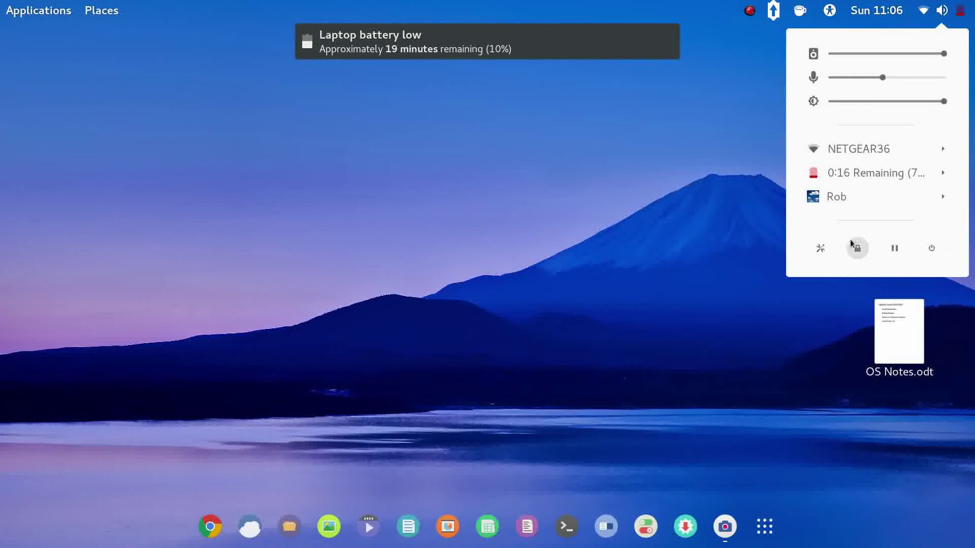
left_click(617, 157)
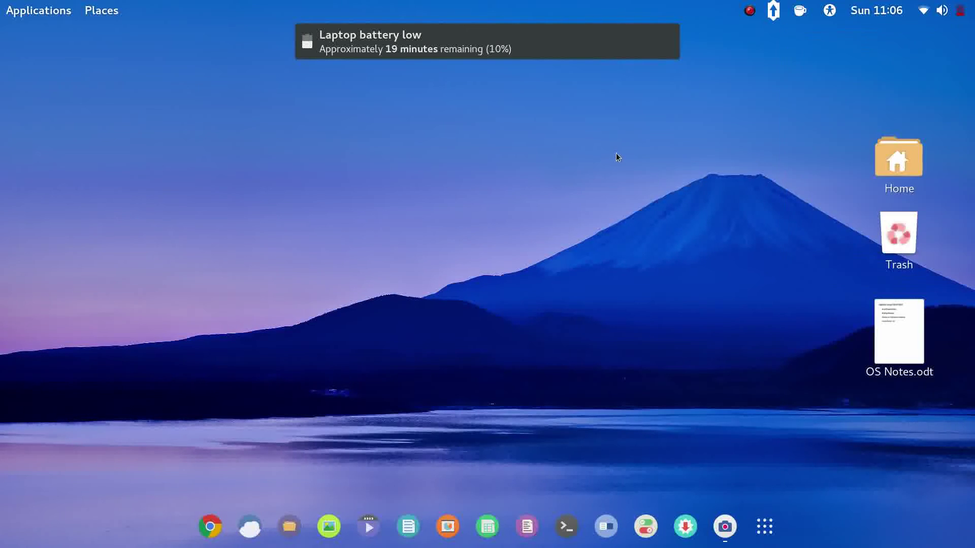
left_click(829, 11)
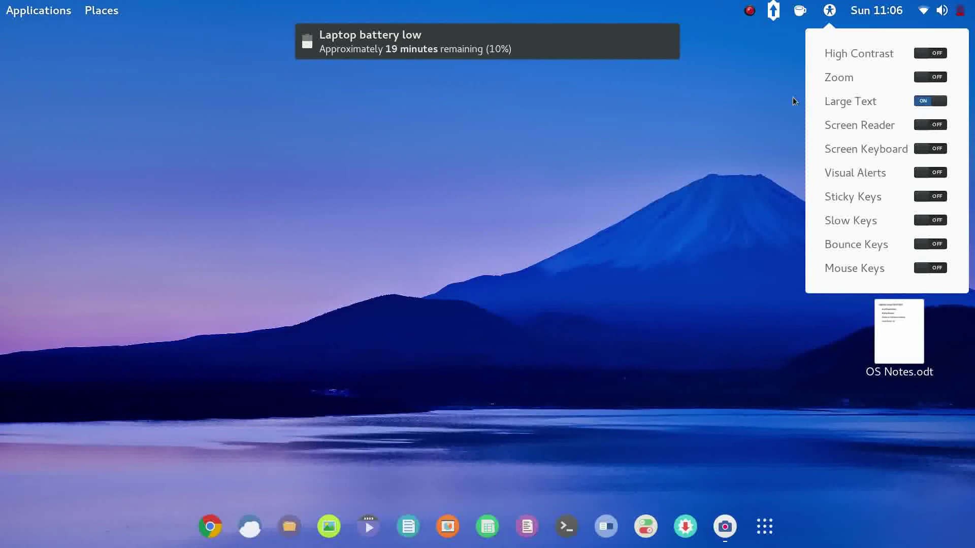
left_click(759, 81)
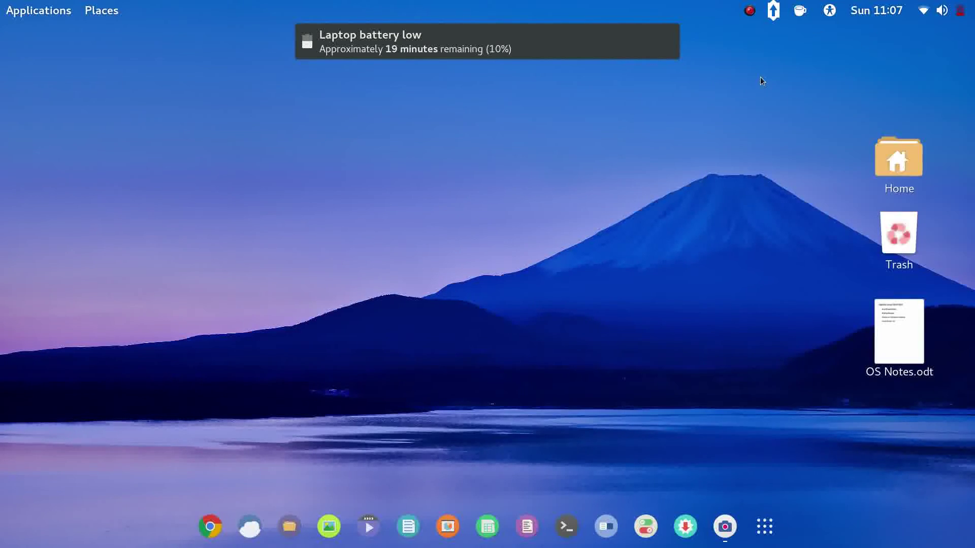
- Toggle Caffeine's suspend and screensaver block off and on twice, dismissing its banner, leaving suspend enabled
left_click(799, 11)
left_click(675, 37)
left_click(799, 15)
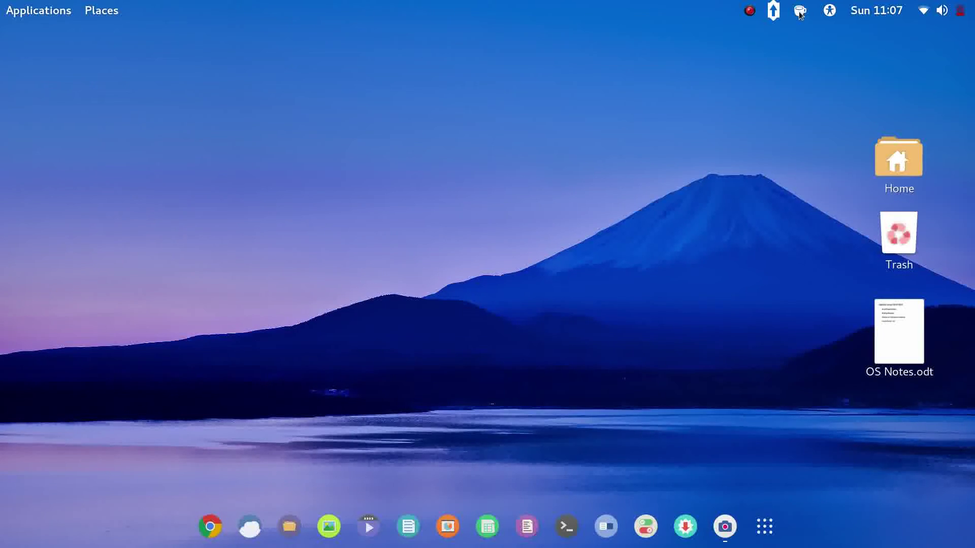
left_click(799, 14)
left_click(799, 15)
- Open Software Update from the top-bar icon and maximize its list of 92 updates
left_click(773, 12)
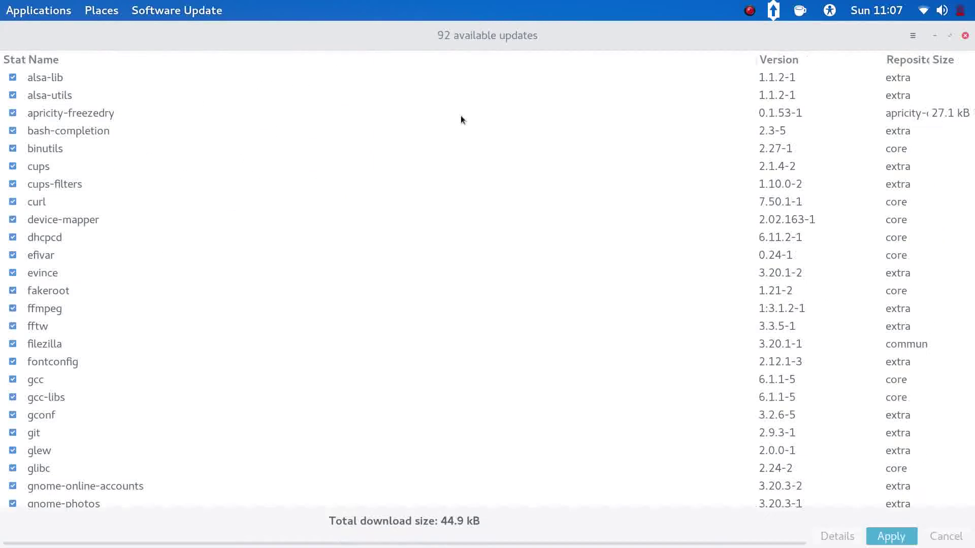
left_click(462, 117)
- Apply and commit all updates, authenticate with the account password, then dismiss the downloader error
left_click(889, 536)
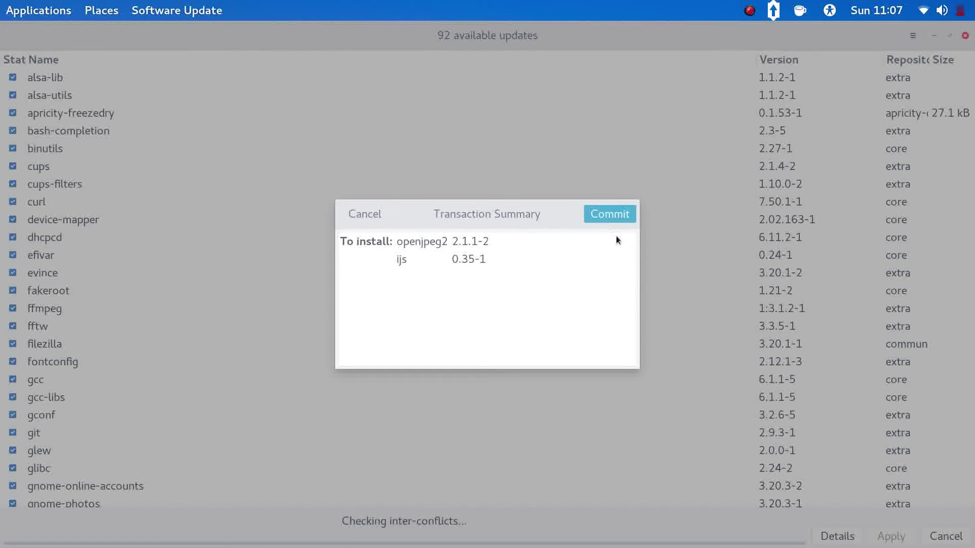
left_click(607, 216)
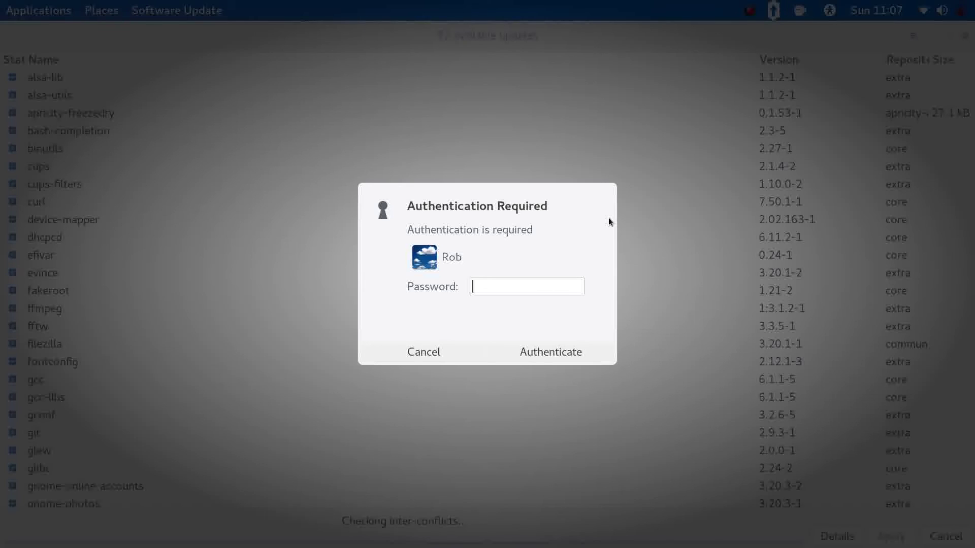
type("********")
left_click(566, 349)
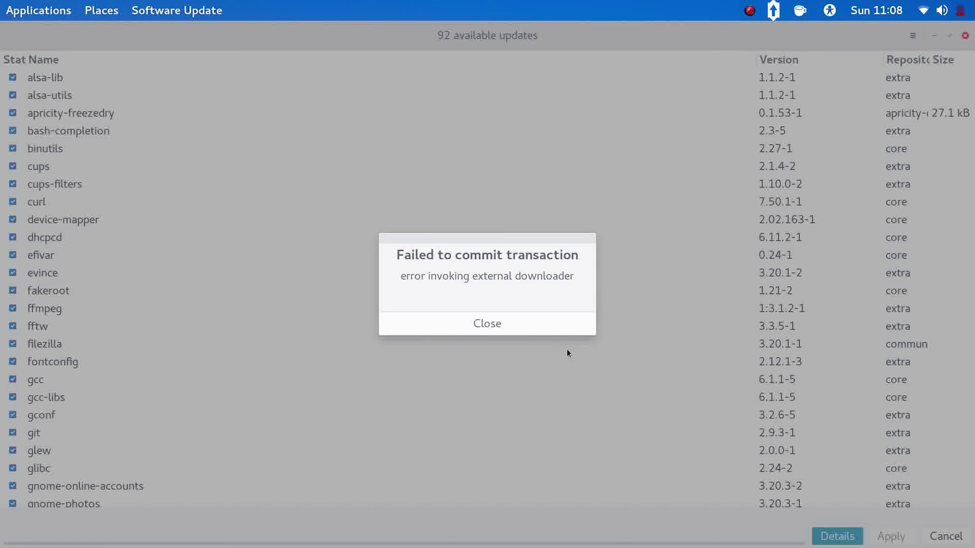
left_click(494, 323)
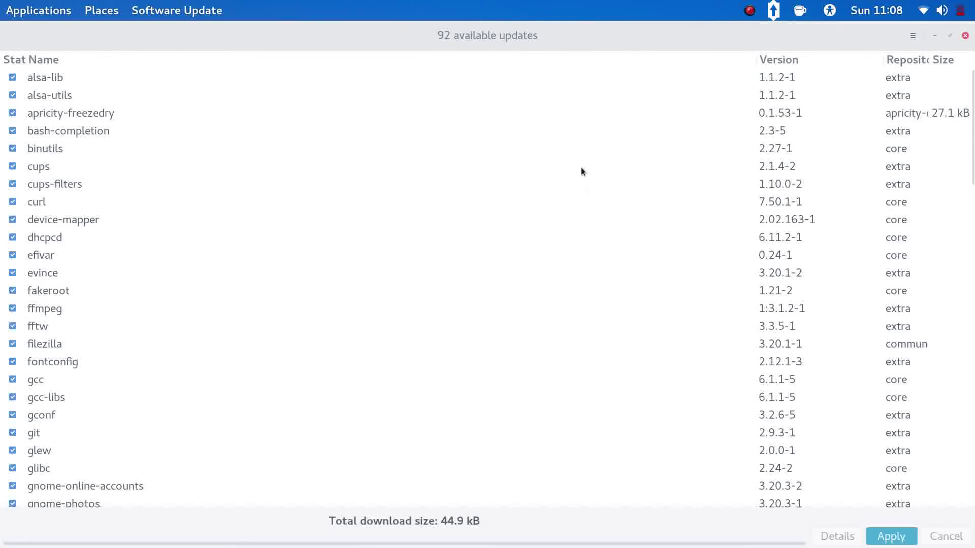
- Close the updater and show the Applications Internet category listing Chromium and Ice
left_click(965, 36)
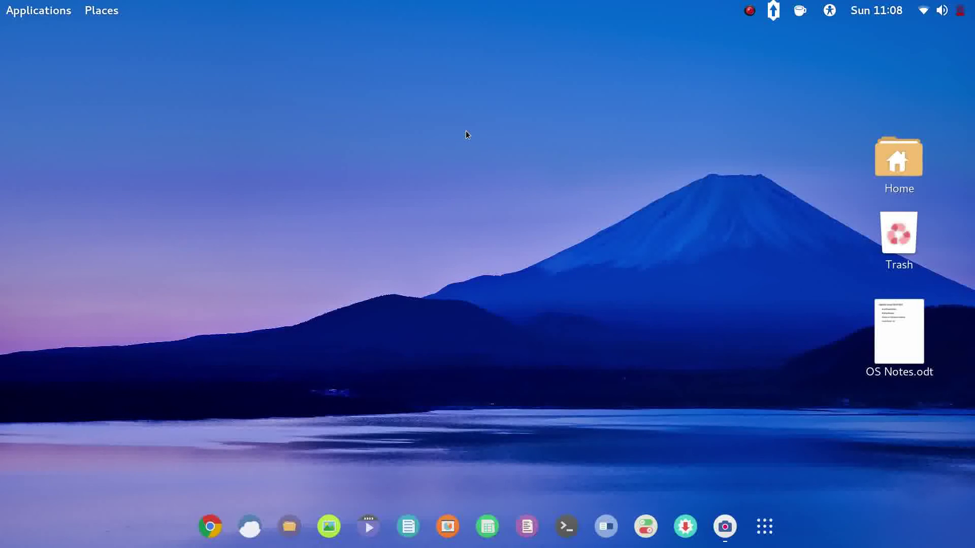
left_click(48, 15)
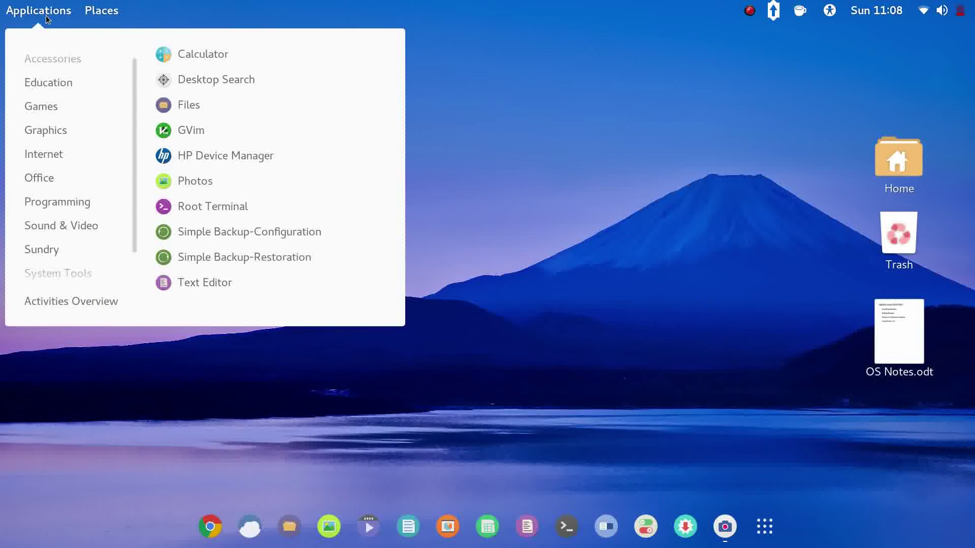
mouse_move(57, 175)
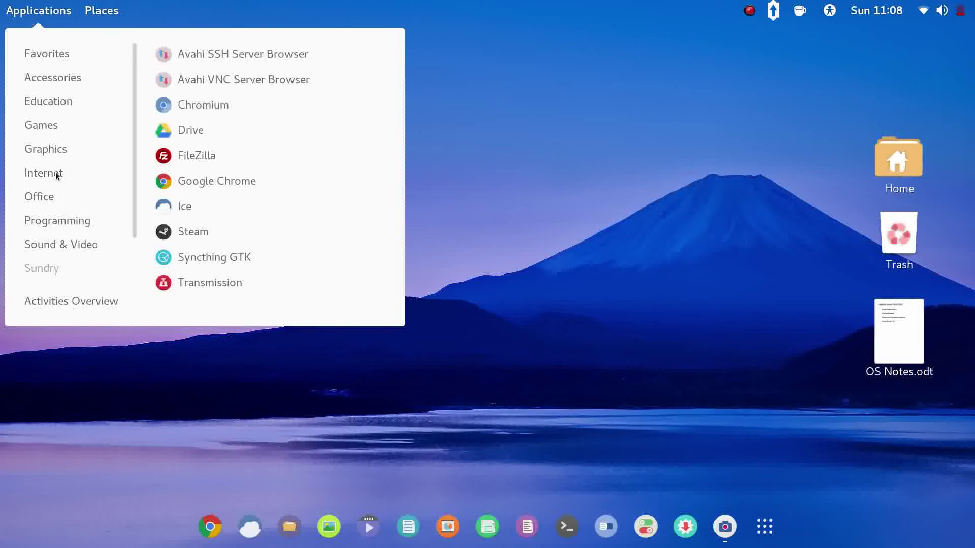
left_click(178, 206)
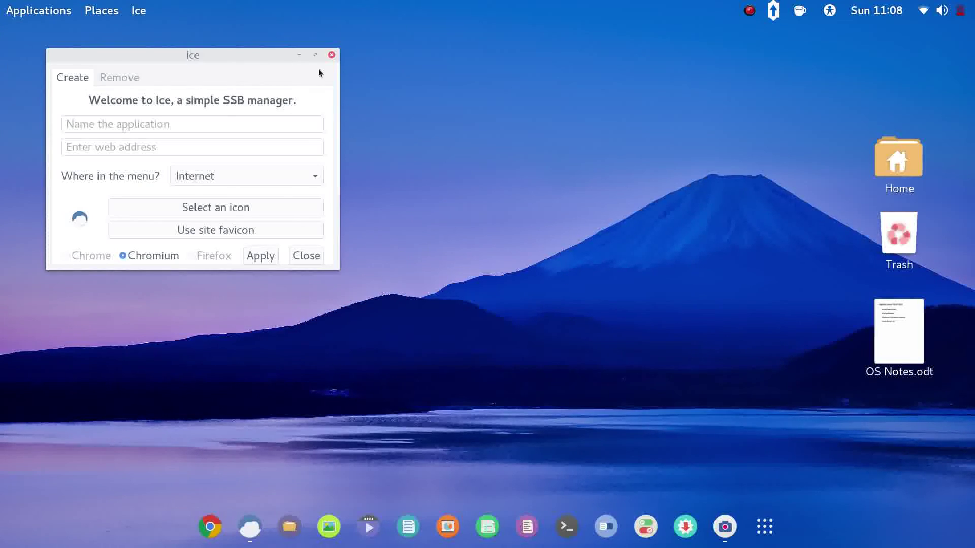
left_click(315, 55)
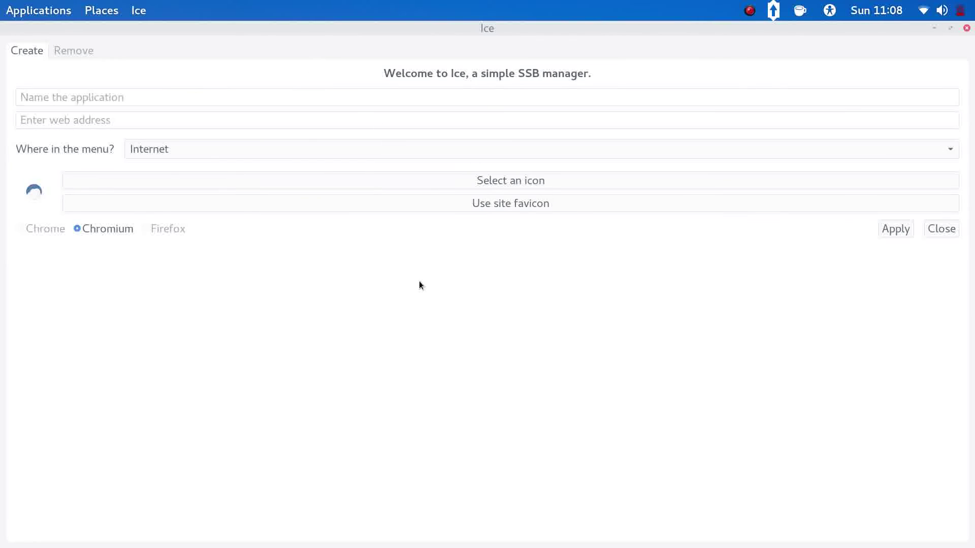
left_click(90, 97)
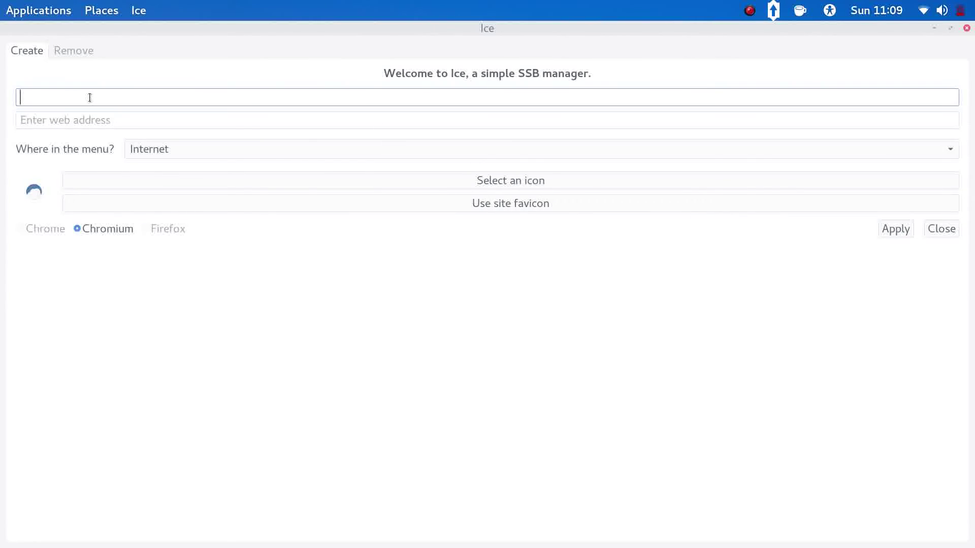
type("https://www.google.")
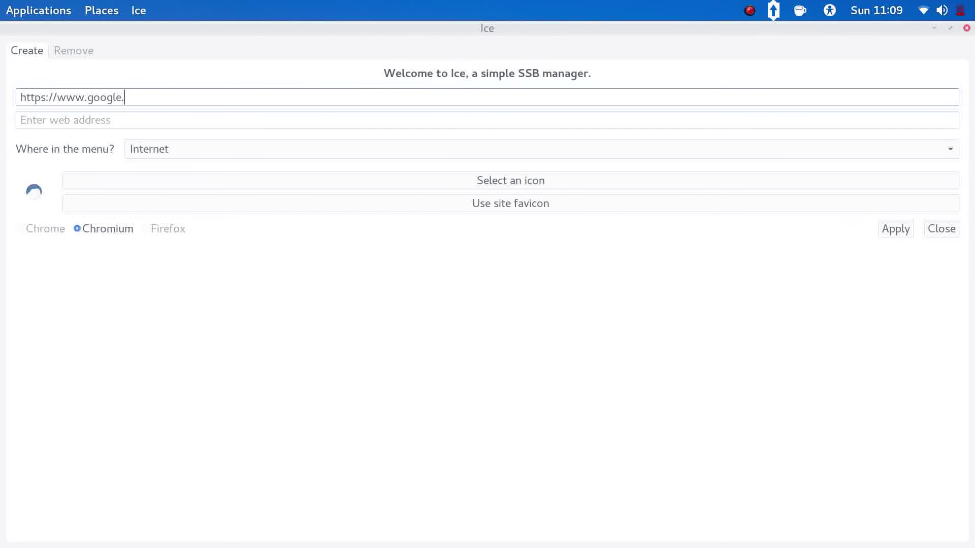
type("com/mail")
left_click_drag(167, 96, 26, 71)
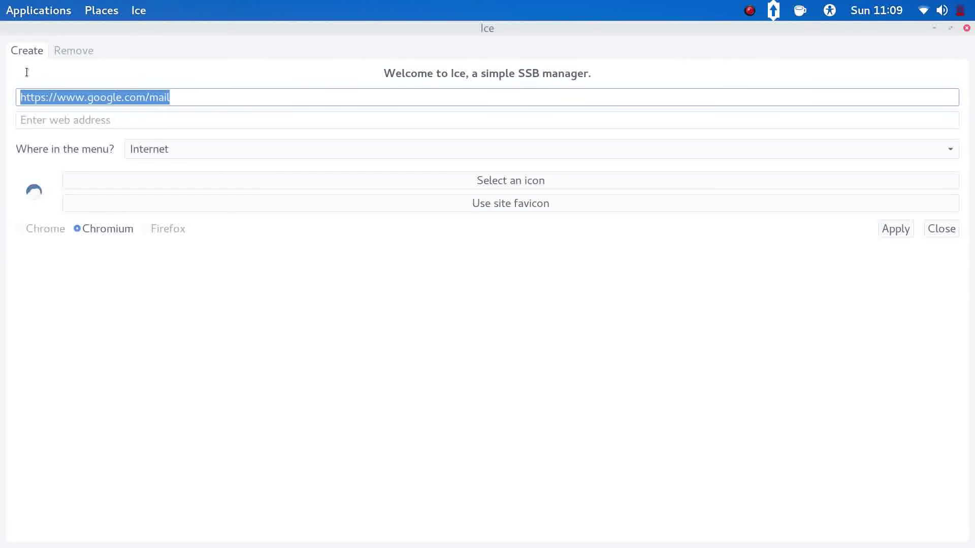
right_click(65, 95)
left_click(80, 105)
left_click(71, 119)
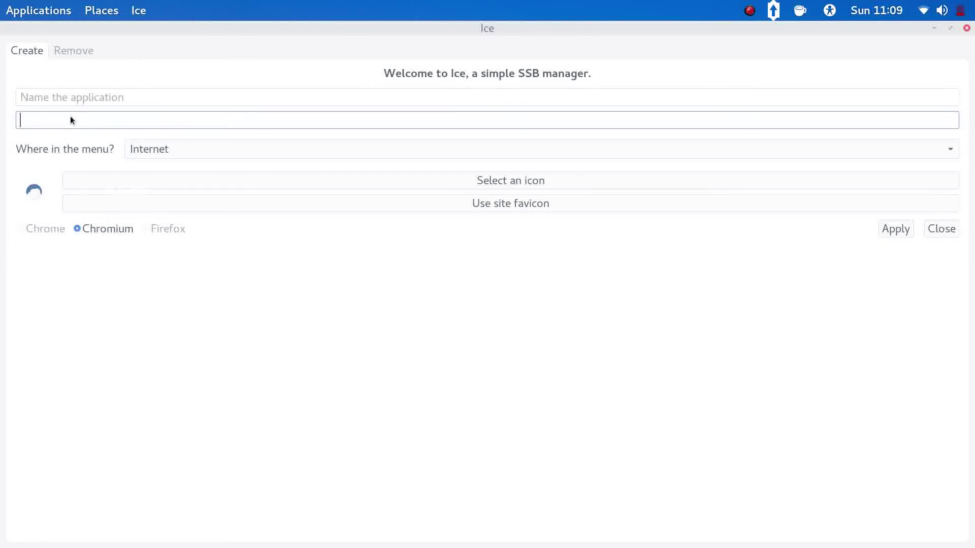
right_click(70, 119)
left_click(128, 168)
- Name the app Gmail, use the site favicon, and apply to create the web app
left_click(63, 103)
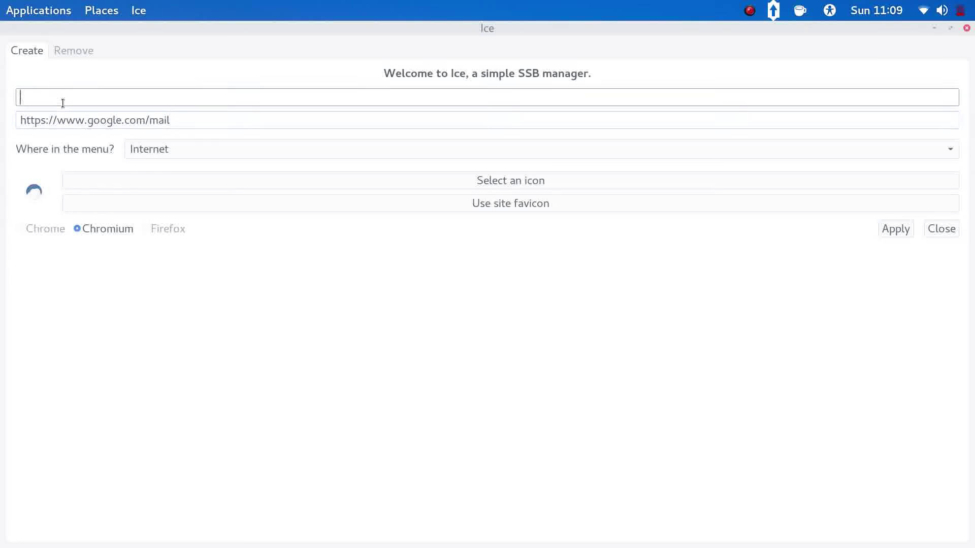
type("Gmail")
left_click(264, 120)
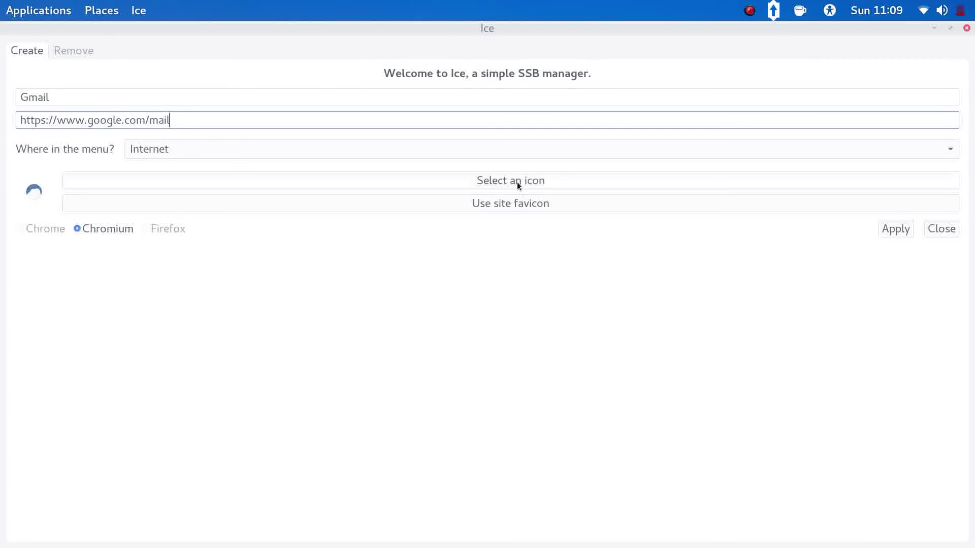
left_click(512, 203)
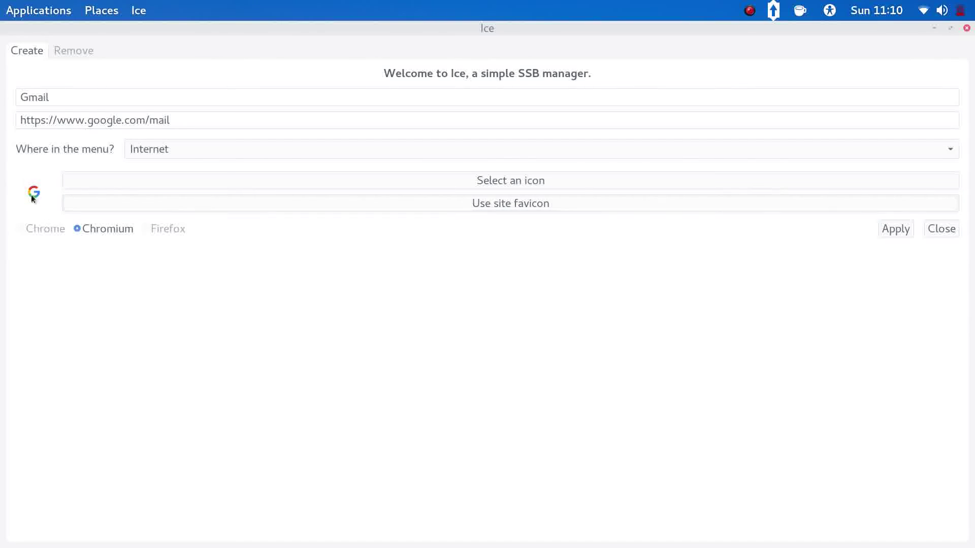
left_click(890, 230)
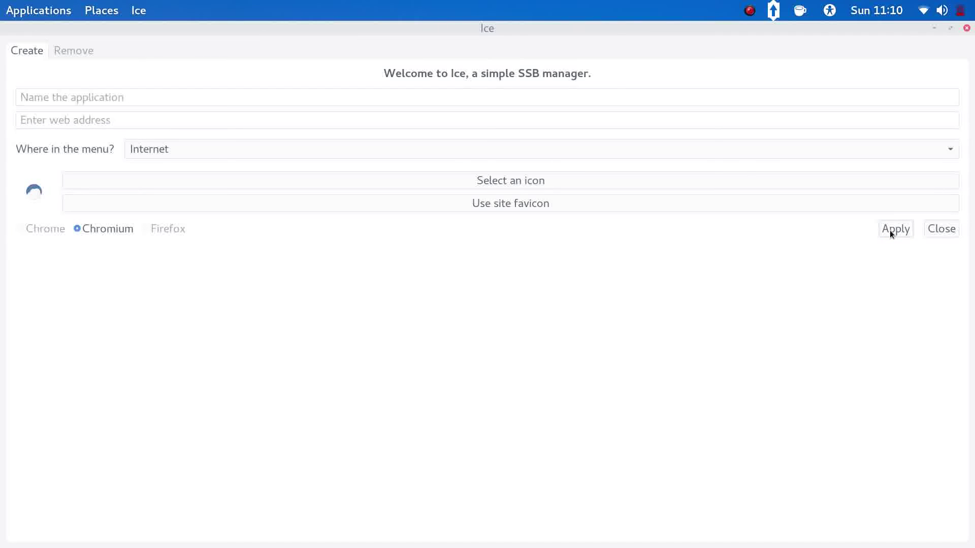
- Close Ice and launch the new Gmail web app from the Applications menu's Internet category
left_click(941, 229)
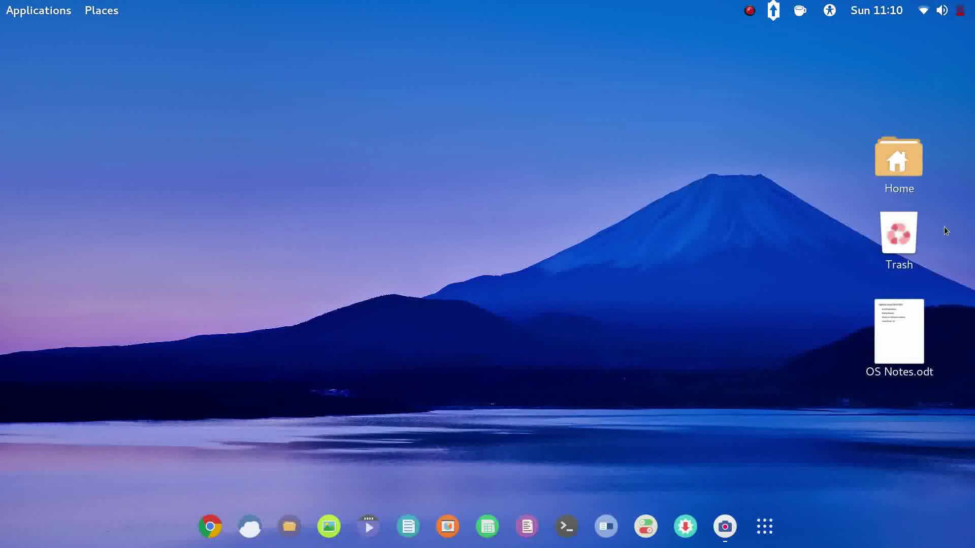
left_click(38, 9)
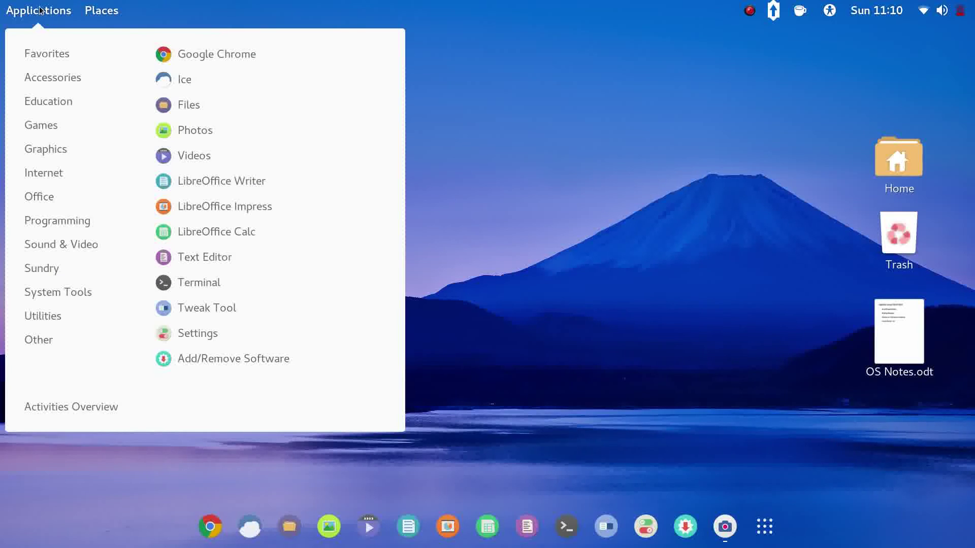
mouse_move(56, 173)
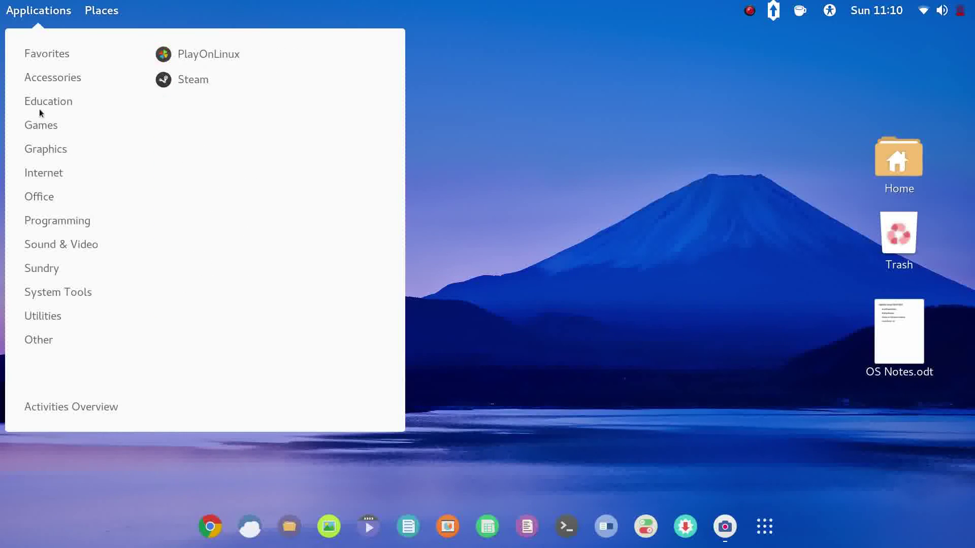
mouse_move(72, 131)
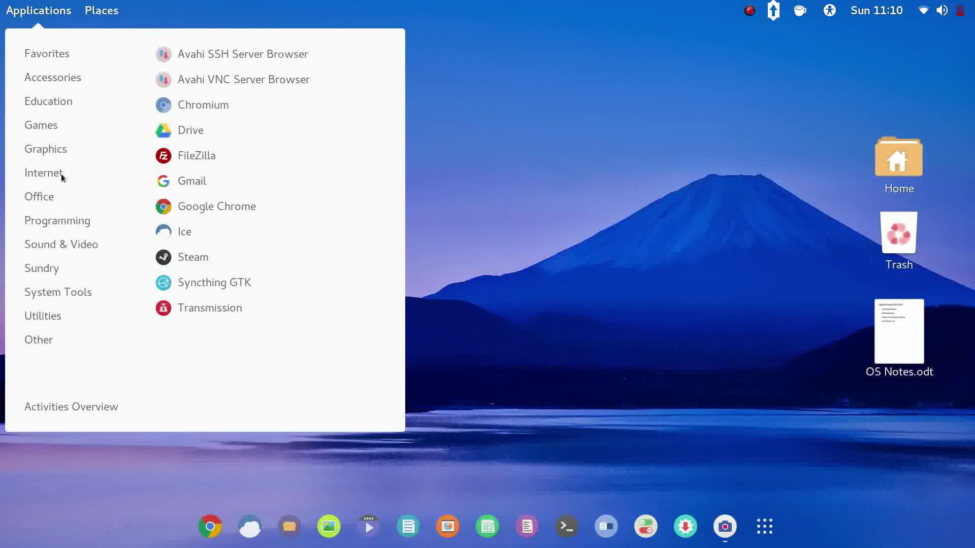
left_click(177, 180)
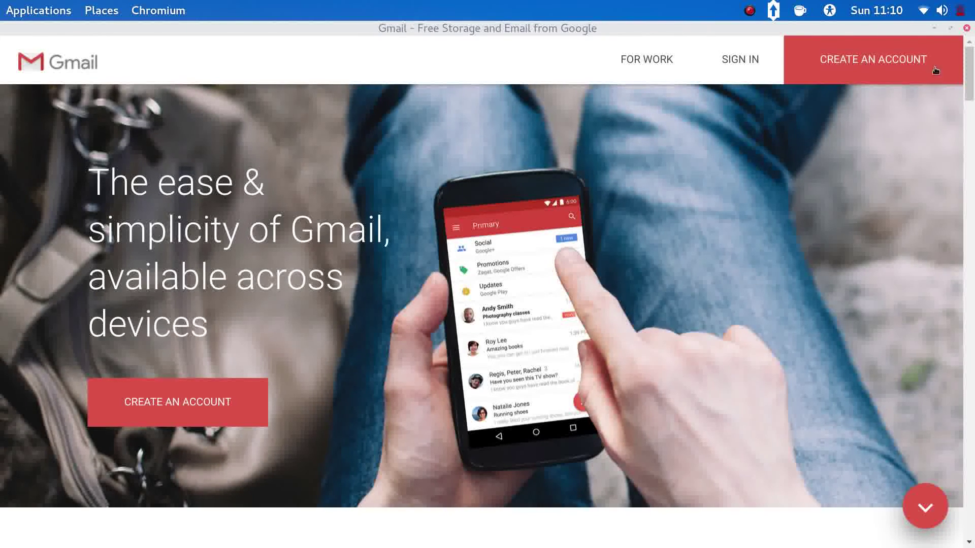
- Minimise the Gmail window, try restoring it via the Chromium dock icon, then bring up the applications list
left_click(934, 30)
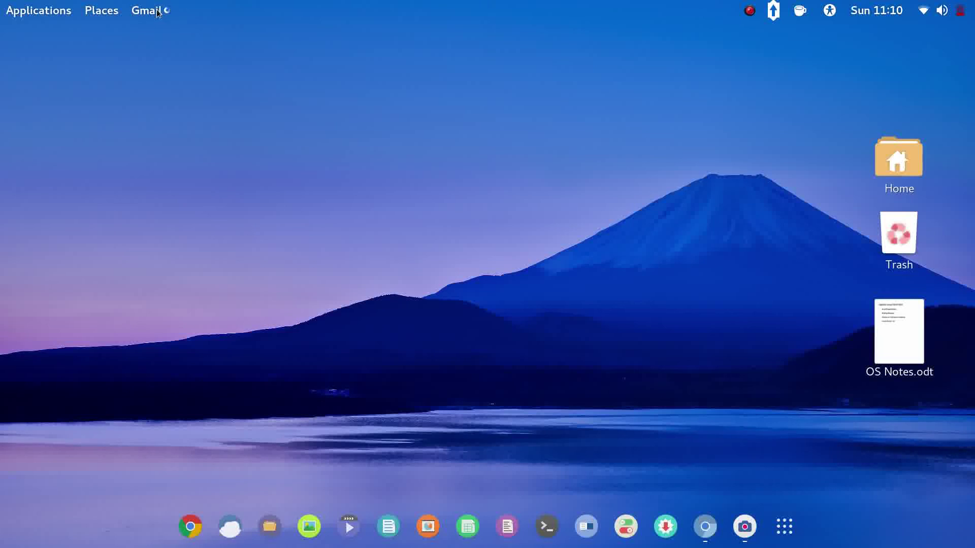
left_click(707, 528)
left_click(34, 14)
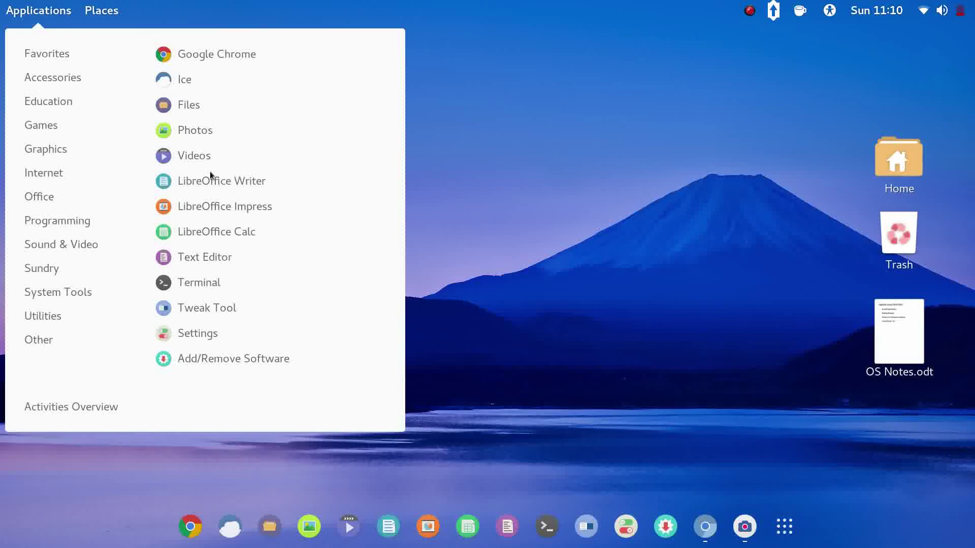
- Dismiss the applications menu, returning to the mountain-wallpaper desktop with Home, Trash and OS Notes.odt
left_click(667, 257)
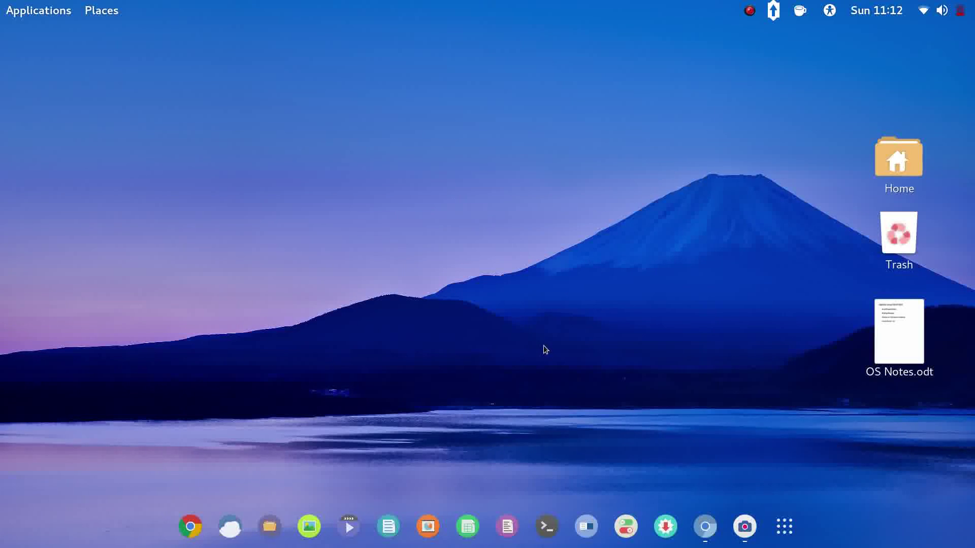
left_click(47, 14)
left_click(48, 14)
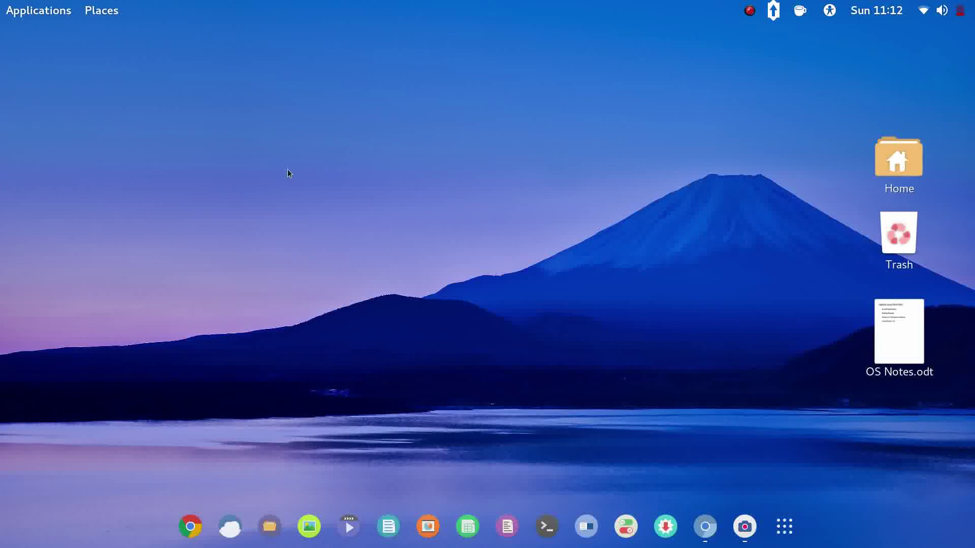